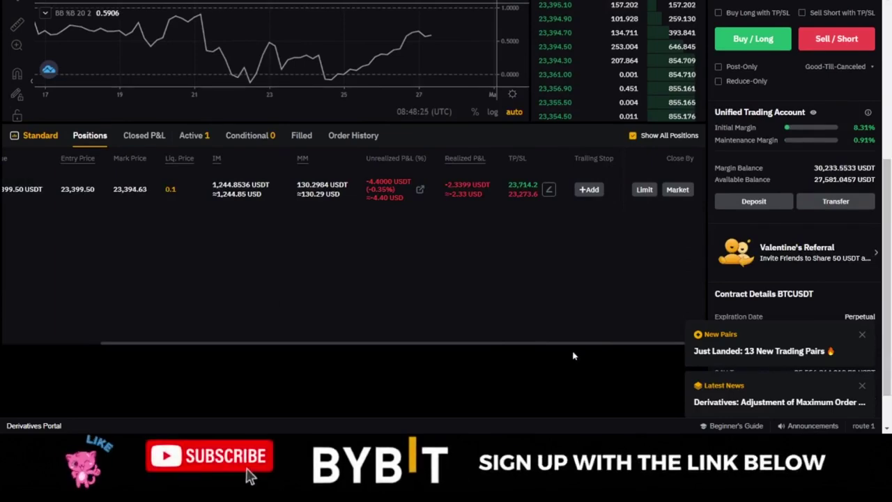
scroll(600, 295, up, 1)
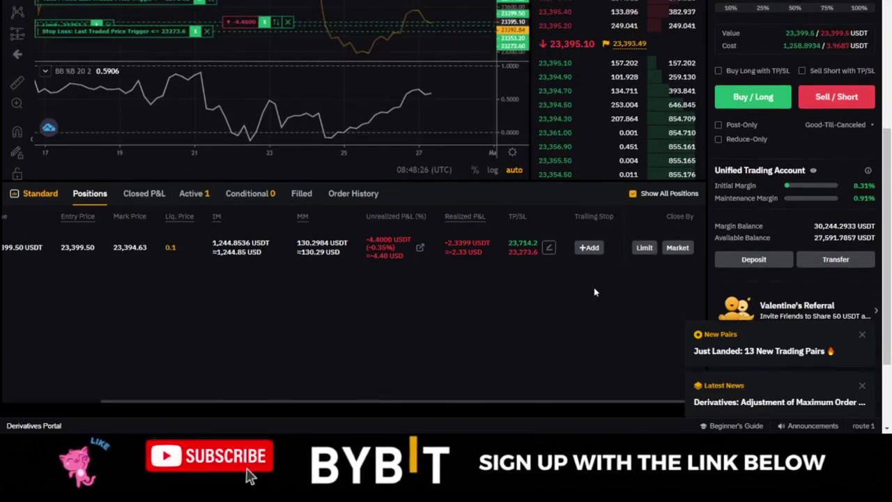
click(589, 249)
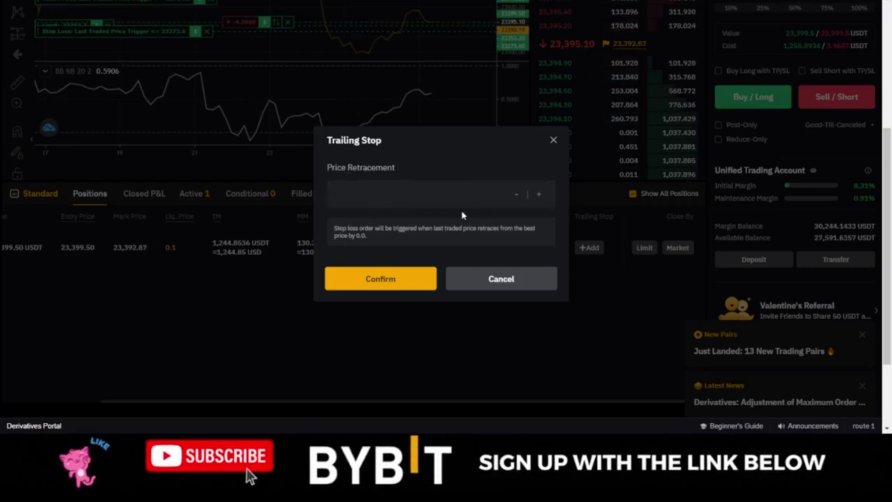
click(364, 197)
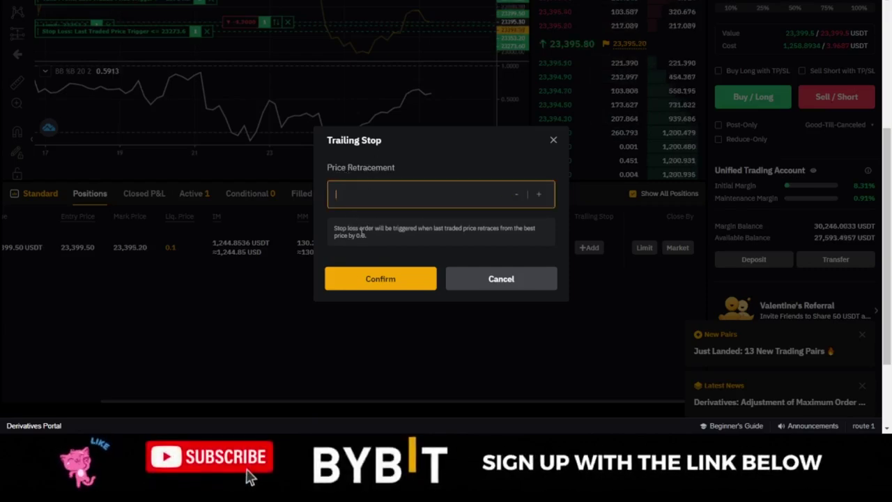
text(3)
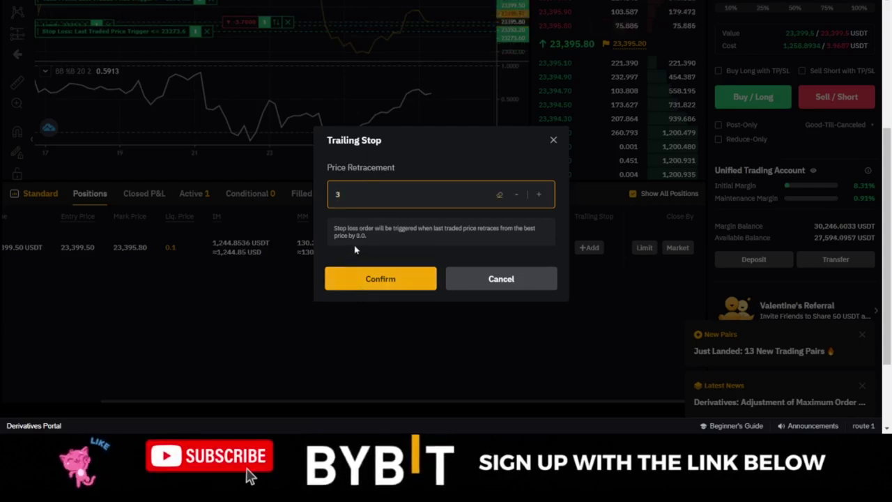
click(348, 253)
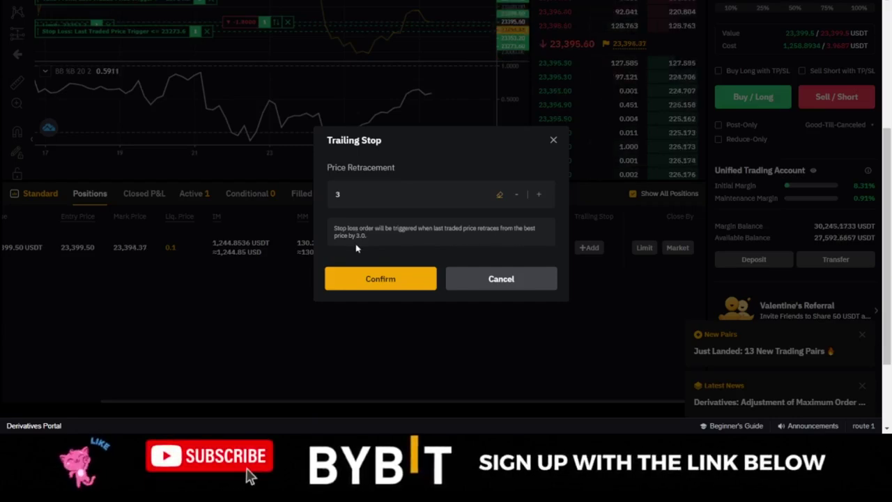
drag(349, 195, 322, 196)
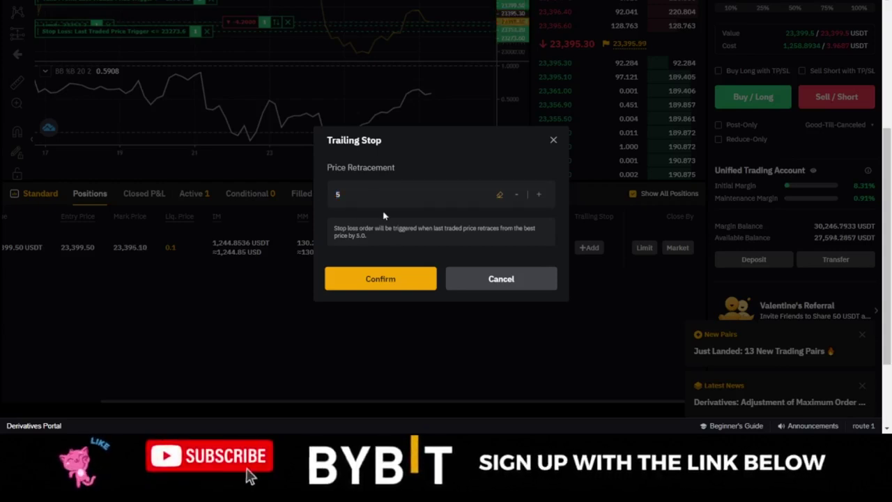
drag(365, 202, 316, 200)
click(534, 167)
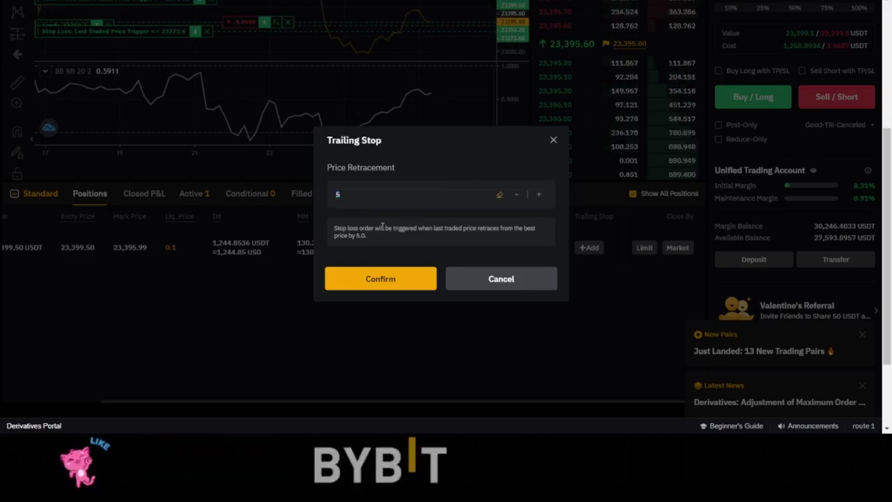
click(552, 143)
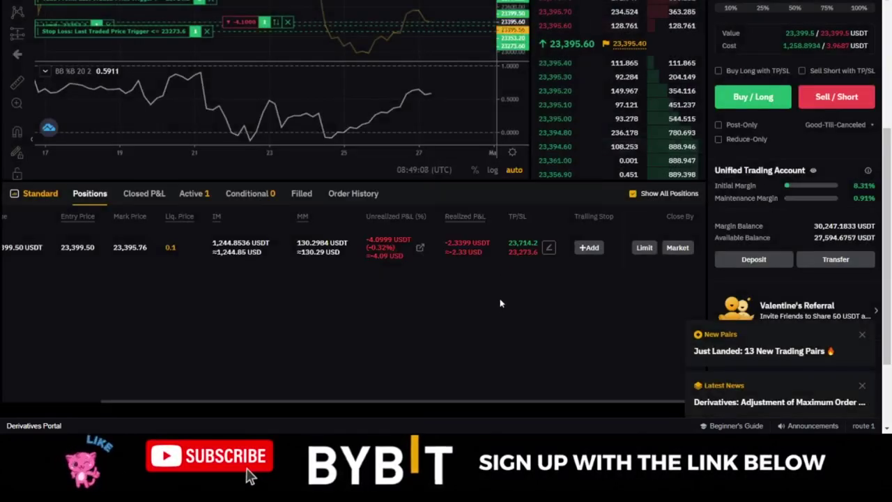
Examine the BTCUSDT chart with the open position's take-profit and stop-loss levels
scroll(495, 305, up, 1)
scroll(495, 304, up, 2)
scroll(494, 310, down, 3)
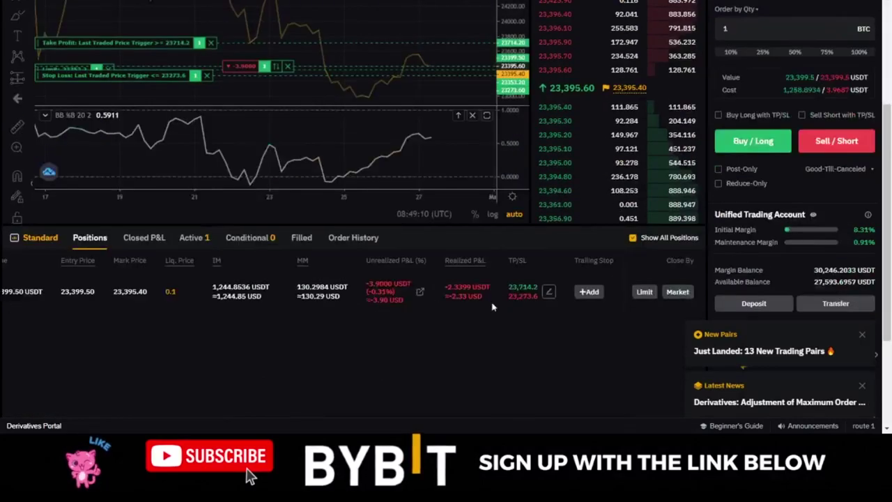
scroll(488, 314, up, 2)
scroll(478, 309, up, 2)
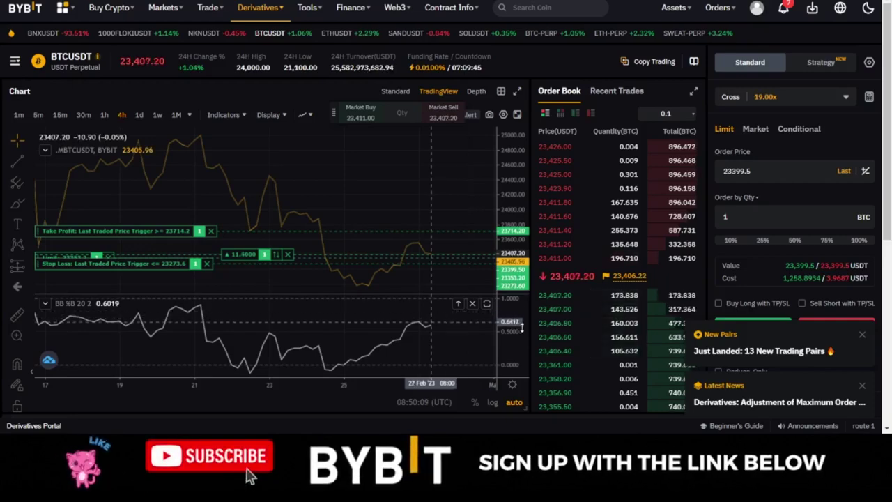
scroll(470, 317, down, 3)
scroll(606, 333, down, 1)
scroll(607, 334, down, 1)
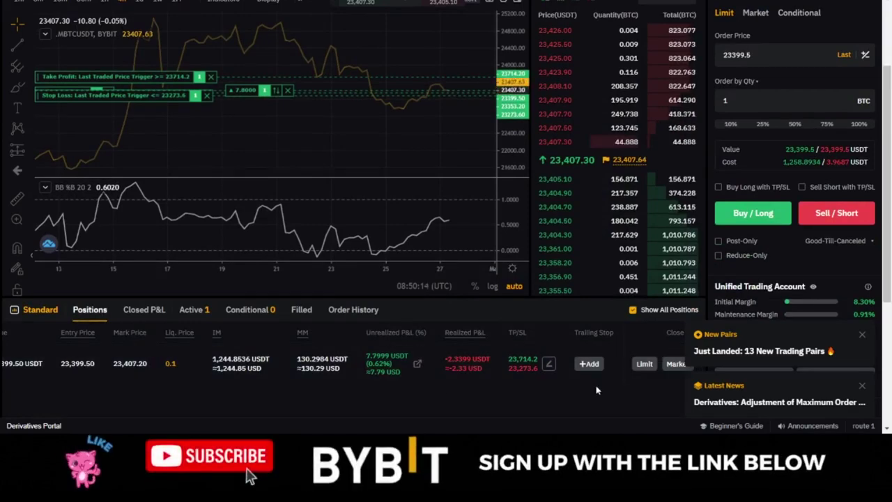
click(591, 364)
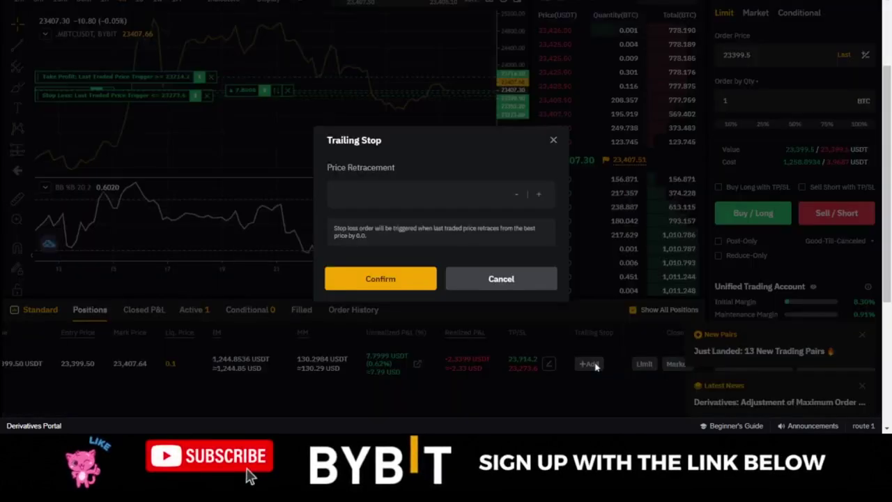
click(355, 193)
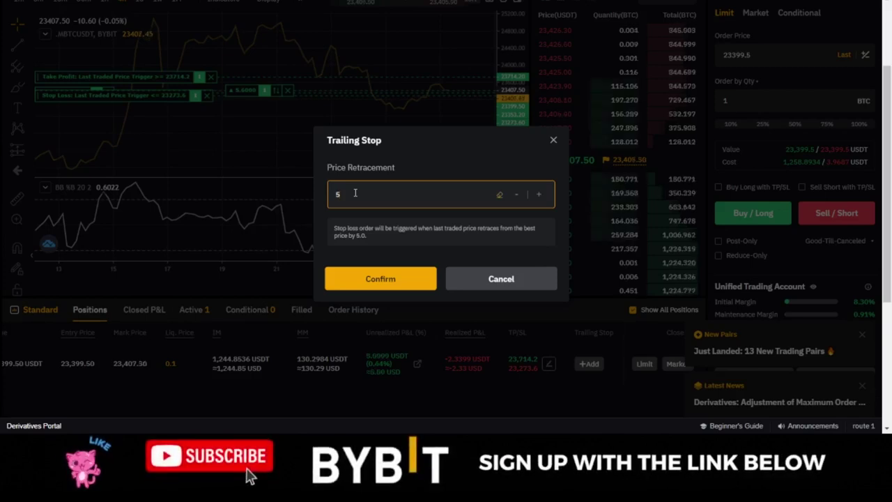
key(BackSpace)
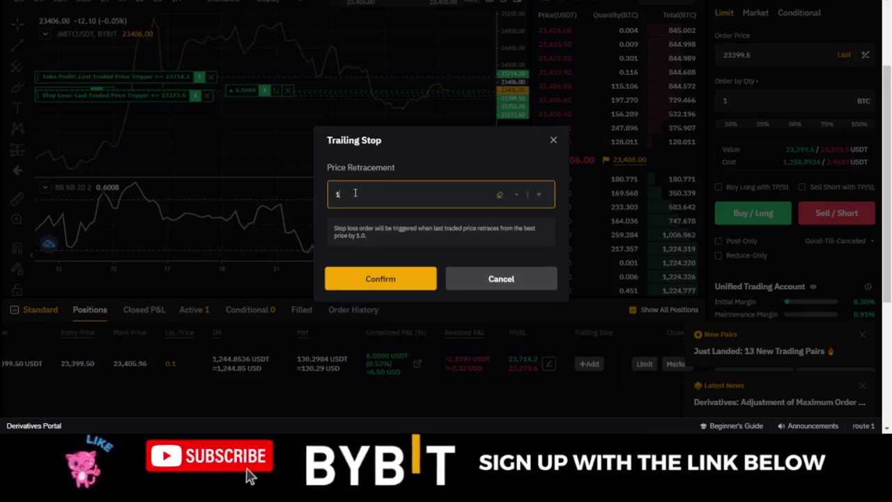
key(BackSpace)
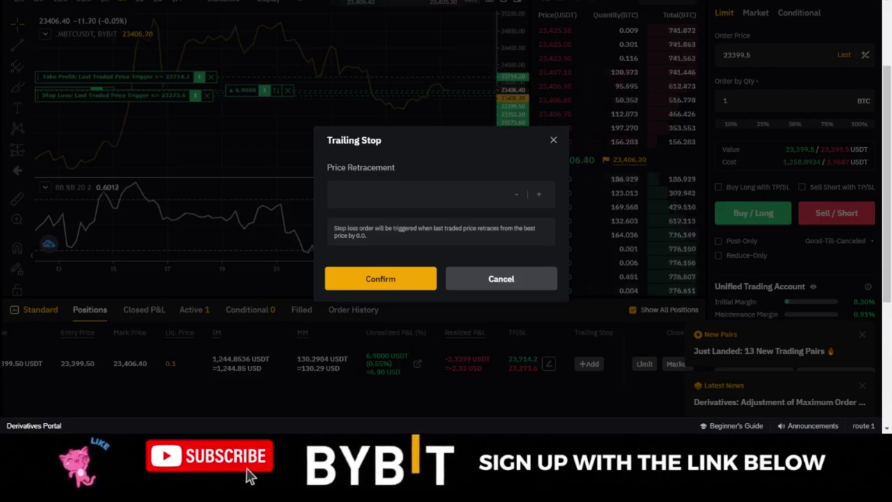
click(364, 192)
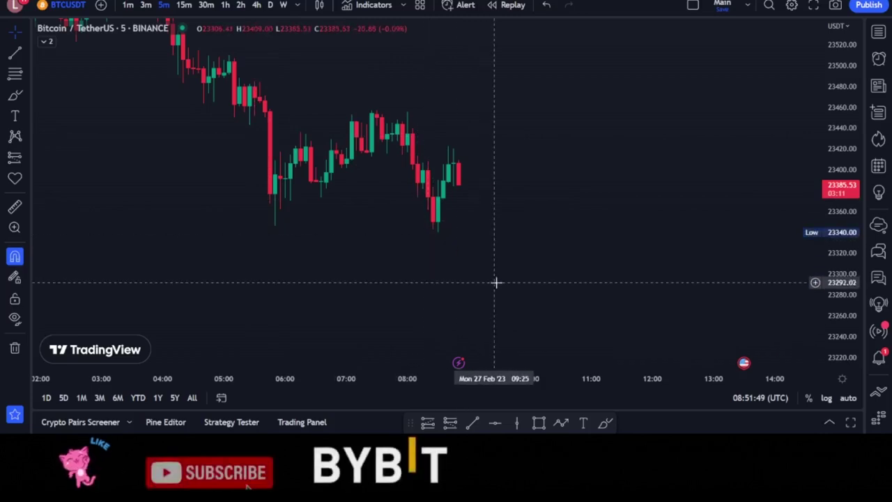
Draw two horizontal lines on the TradingView BTCUSDT chart, at about 23344 near the recent low and about 23288 below it
click(496, 423)
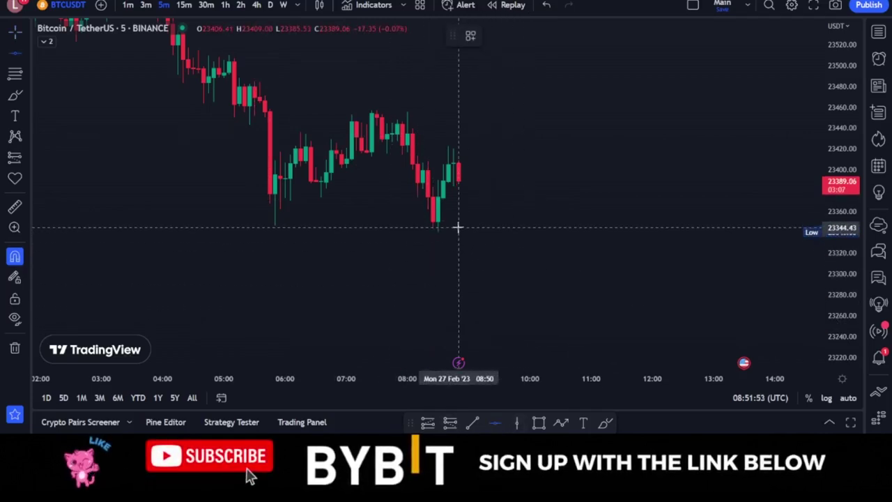
click(458, 227)
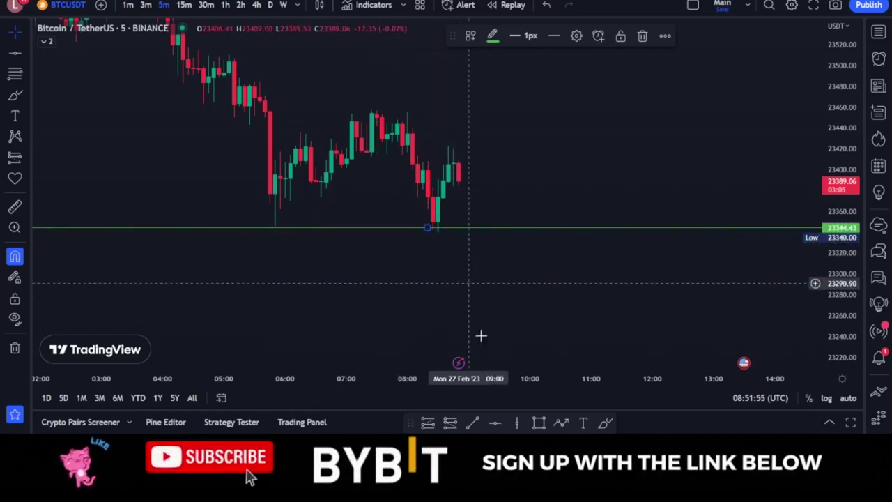
click(496, 424)
click(426, 287)
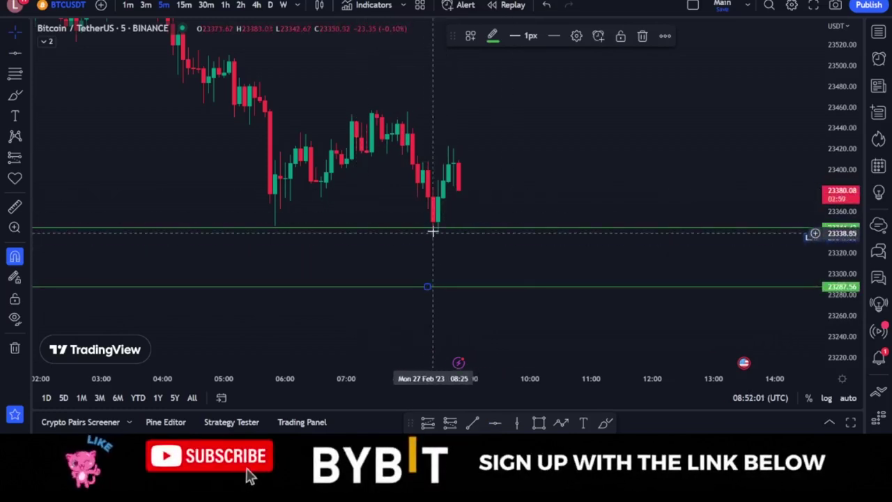
Move the first line to 23350.32, raise the second line through 23373.67, 23399.33 and 23438.66, and drop it back below the first
mouse_move(432, 228)
mouse_down()
mouse_move(434, 215)
mouse_move(432, 223)
mouse_up()
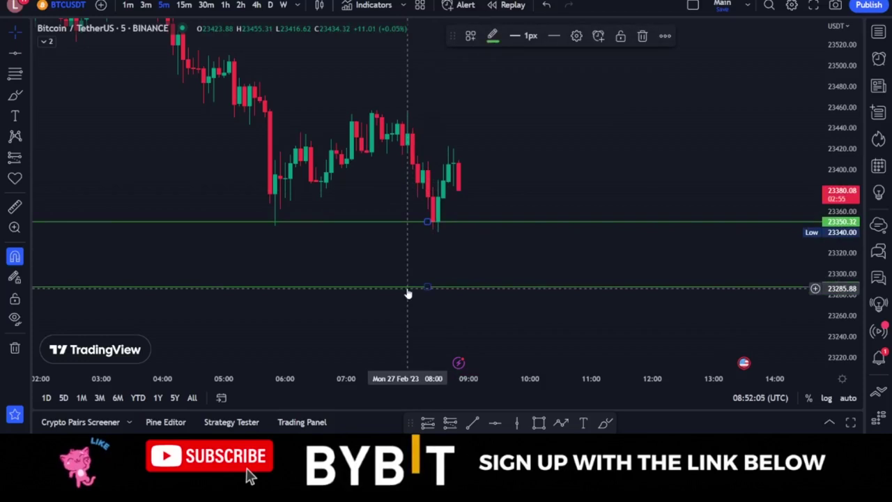
drag(425, 285, 432, 204)
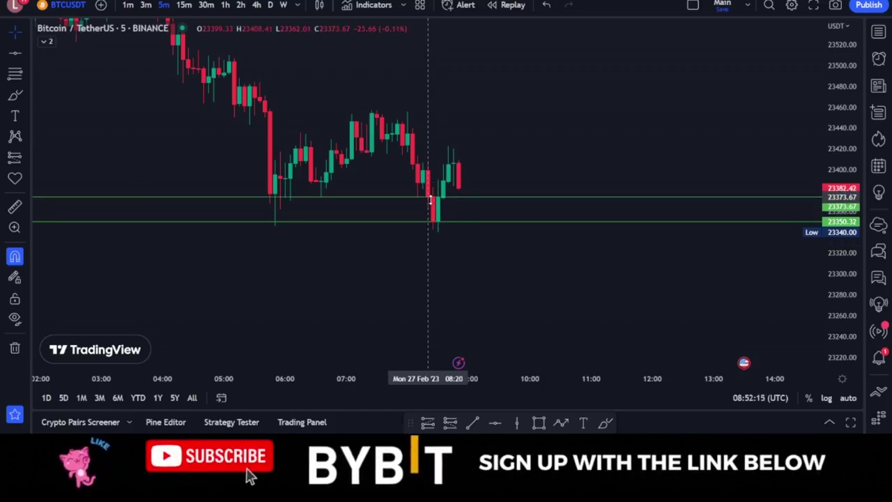
drag(429, 191, 429, 172)
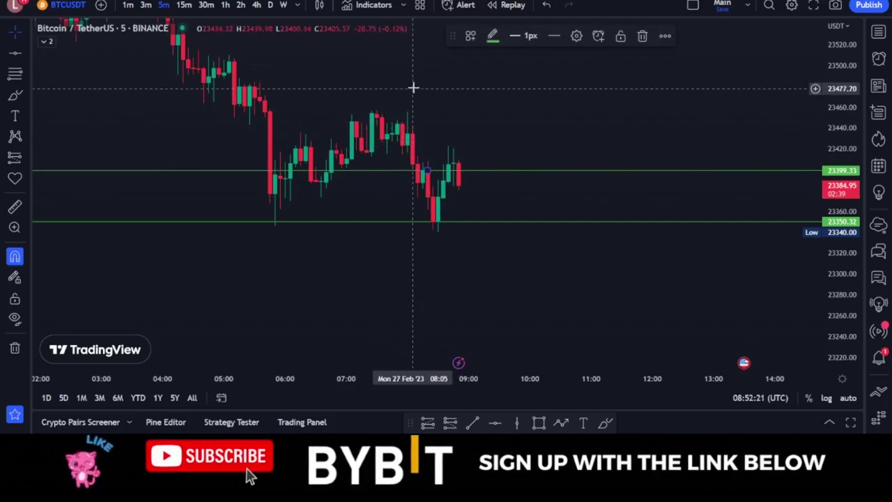
drag(426, 172, 428, 130)
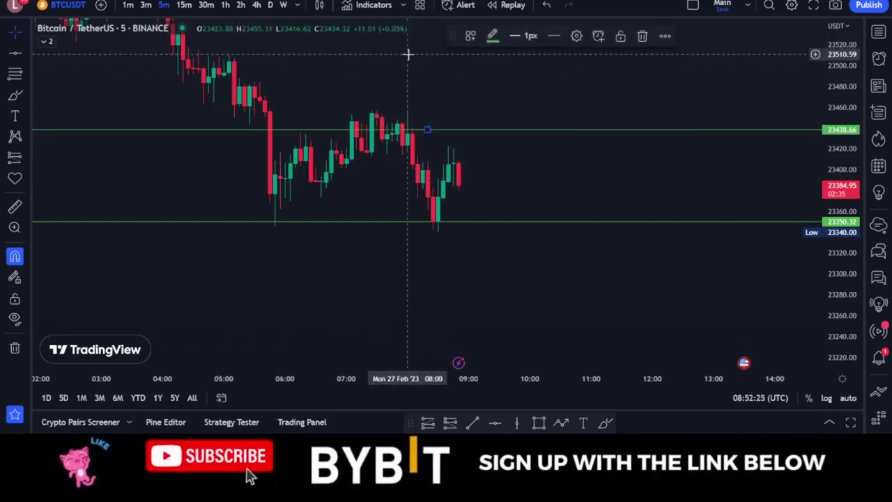
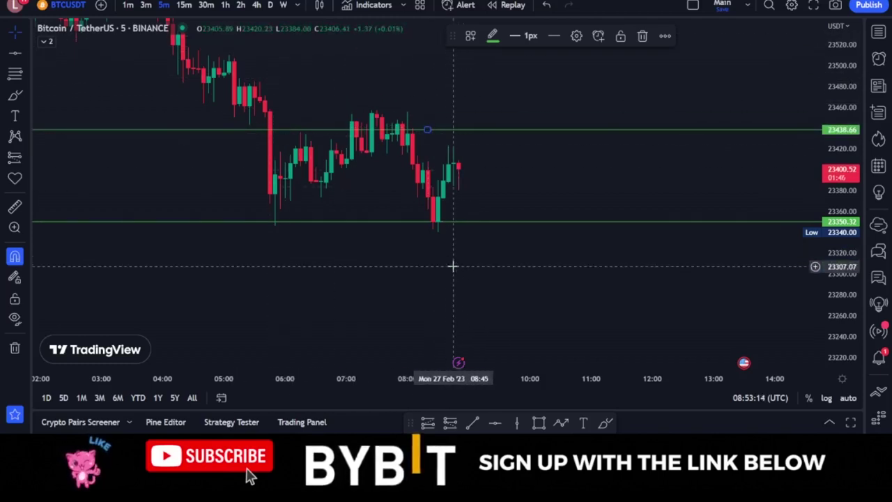
drag(426, 130, 429, 260)
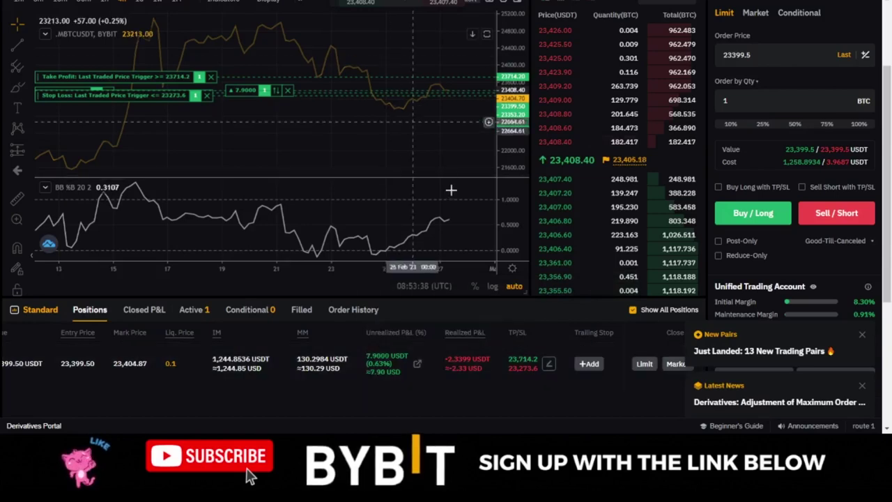
Switch back to Bybit and add a trailing stop with a price retracement of 6 to the open BTCUSDT position
scroll(451, 189, up, 1)
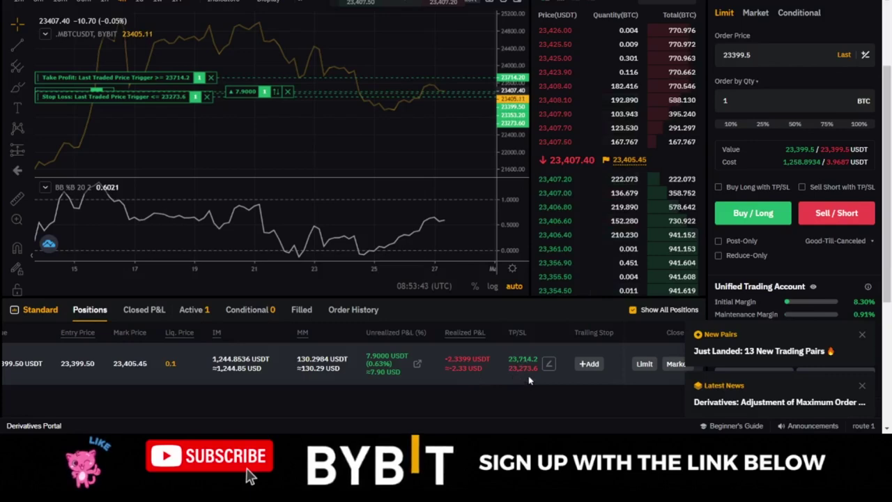
scroll(433, 393, down, 2)
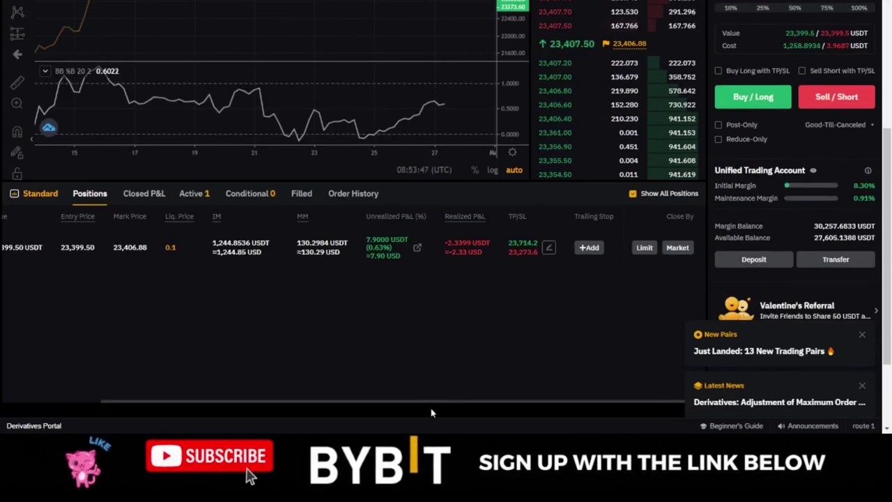
drag(431, 404, 171, 389)
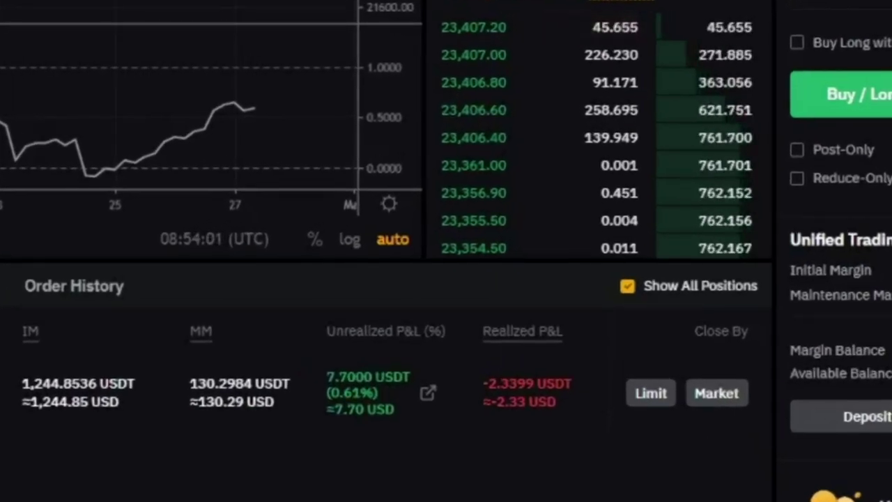
scroll(383, 387, right, 3)
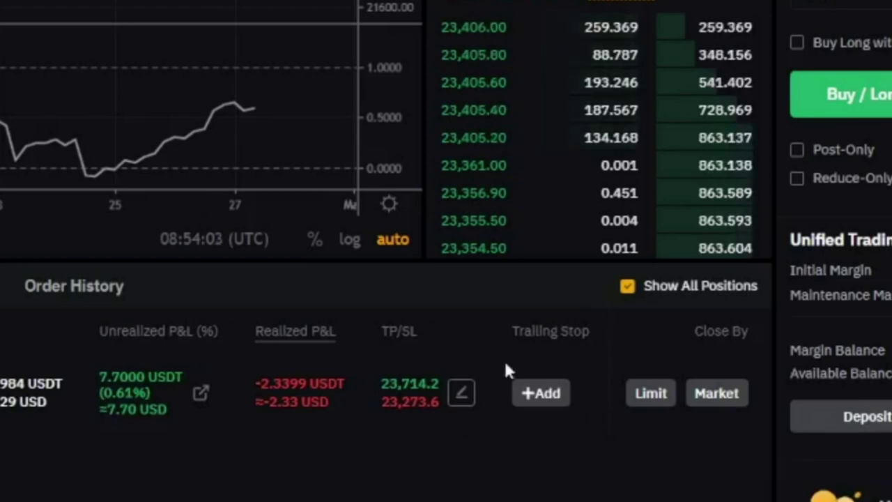
mouse_move(394, 330)
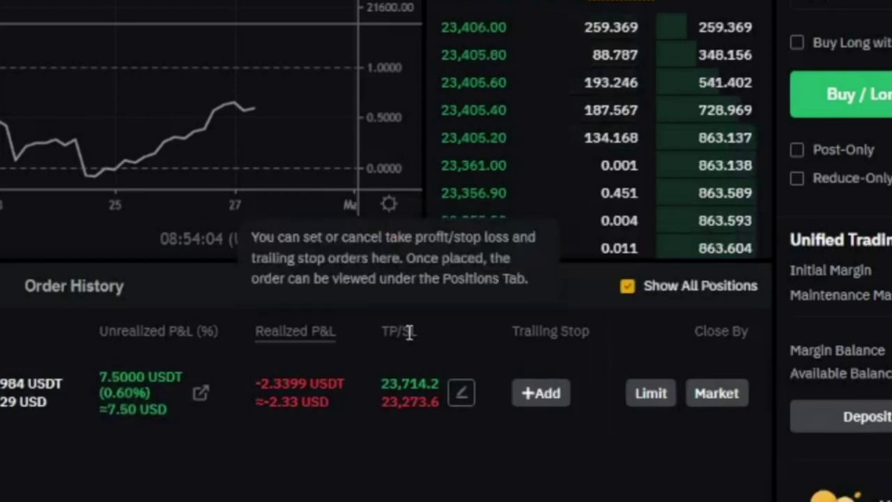
mouse_move(580, 343)
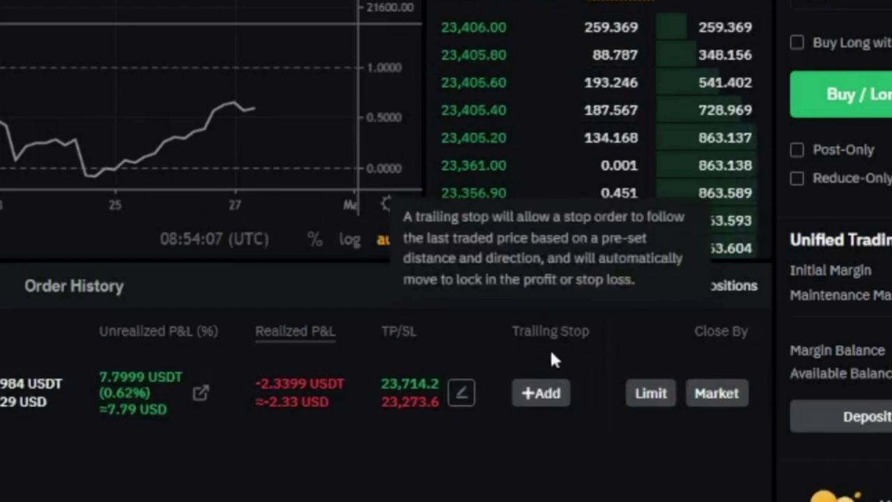
click(539, 395)
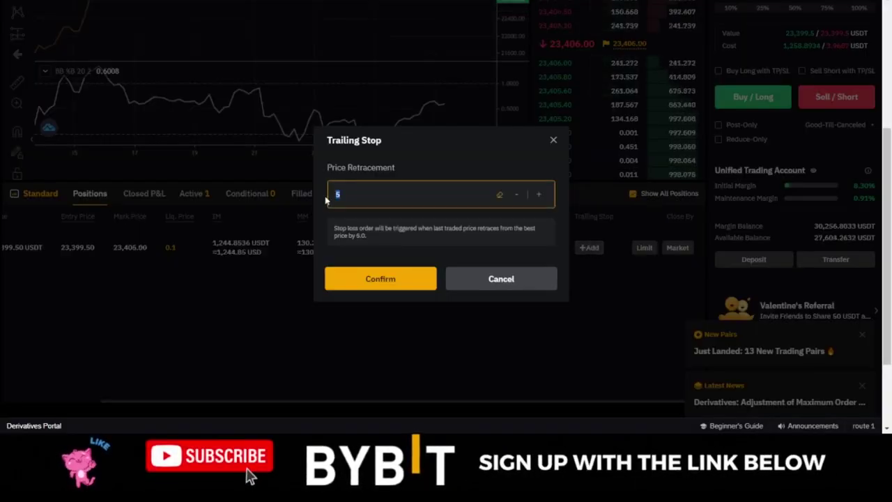
text(6)
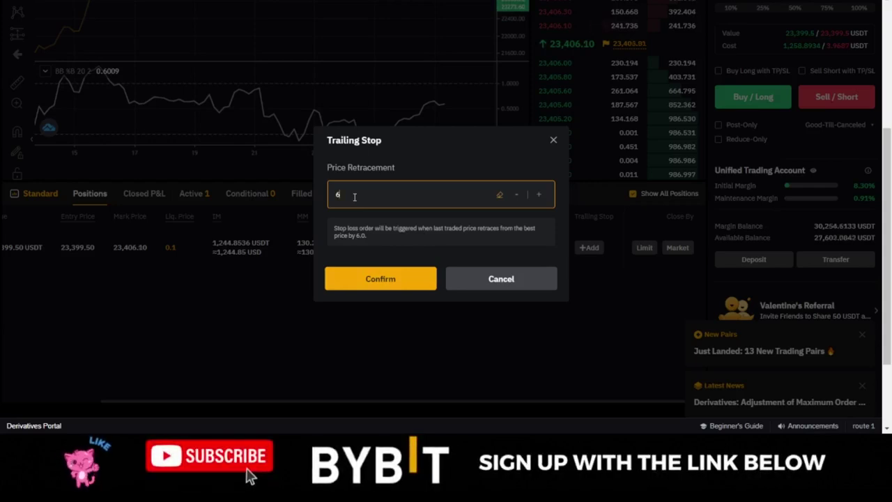
click(380, 280)
scroll(400, 332, up, 5)
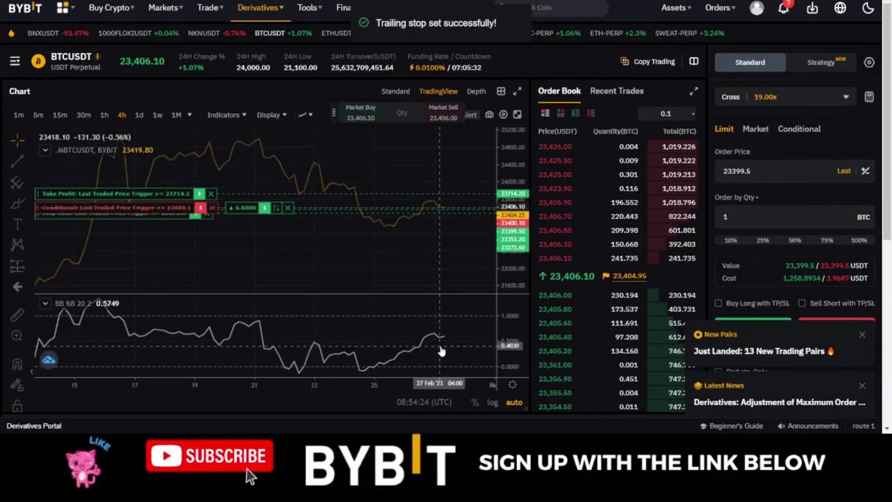
scroll(306, 238, up, 5)
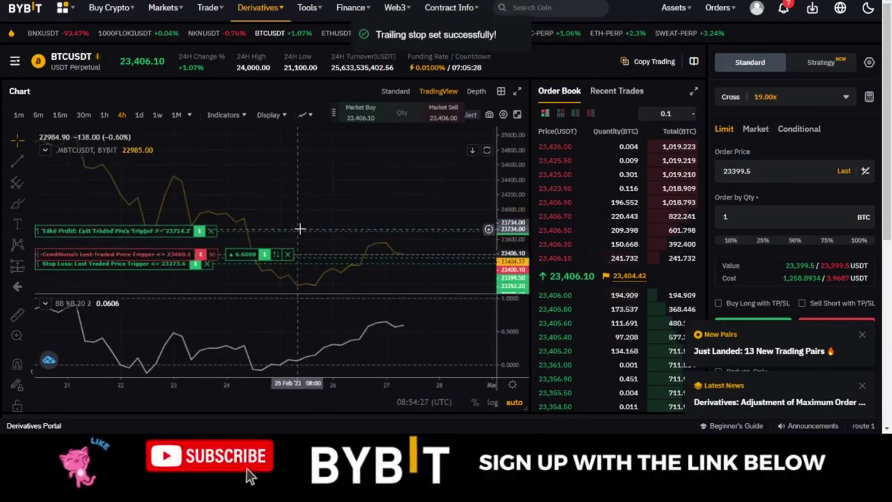
Remove both the take-profit and the stop-loss price from the open BTCUSDT position
scroll(292, 240, up, 2)
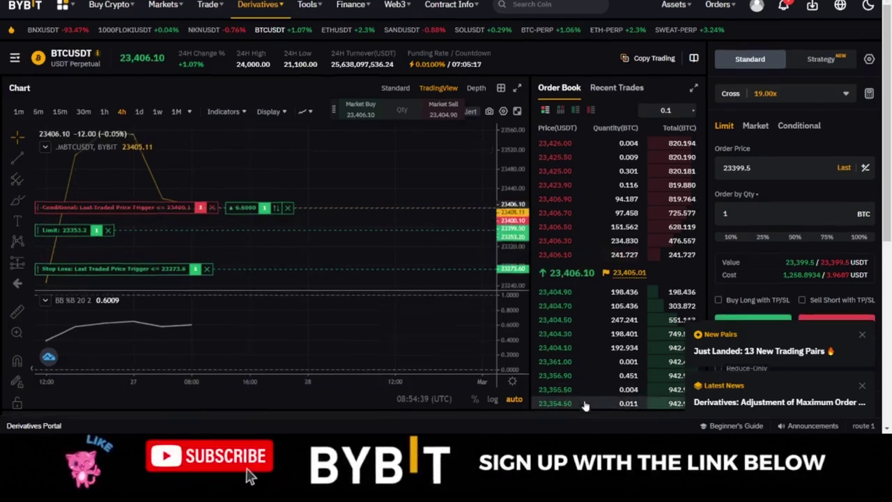
scroll(565, 395, down, 5)
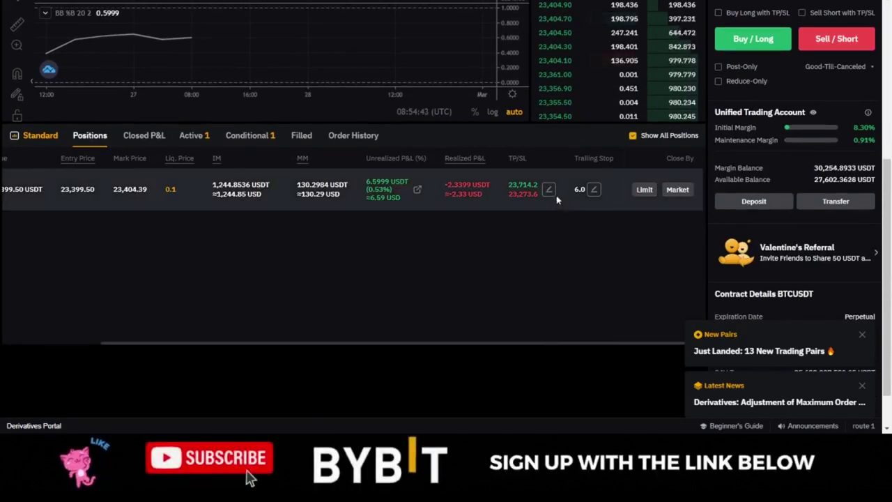
click(549, 189)
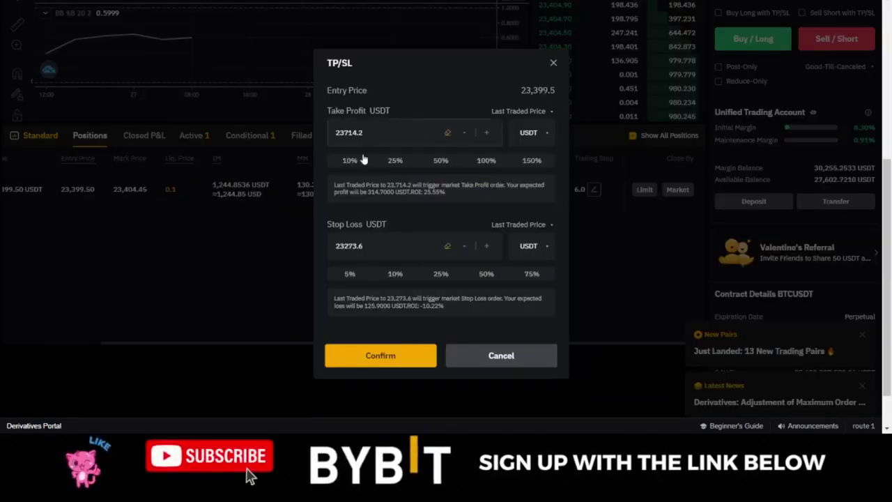
key(BackSpace)
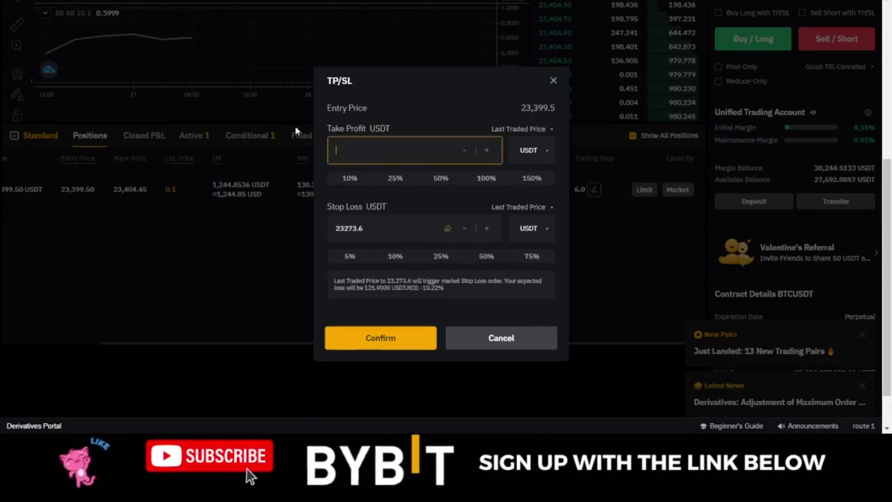
drag(360, 228, 313, 225)
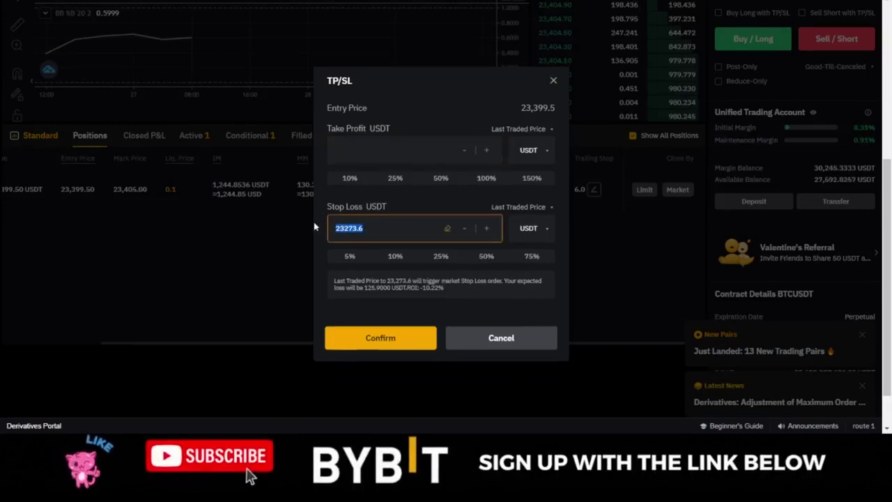
key(BackSpace)
click(376, 321)
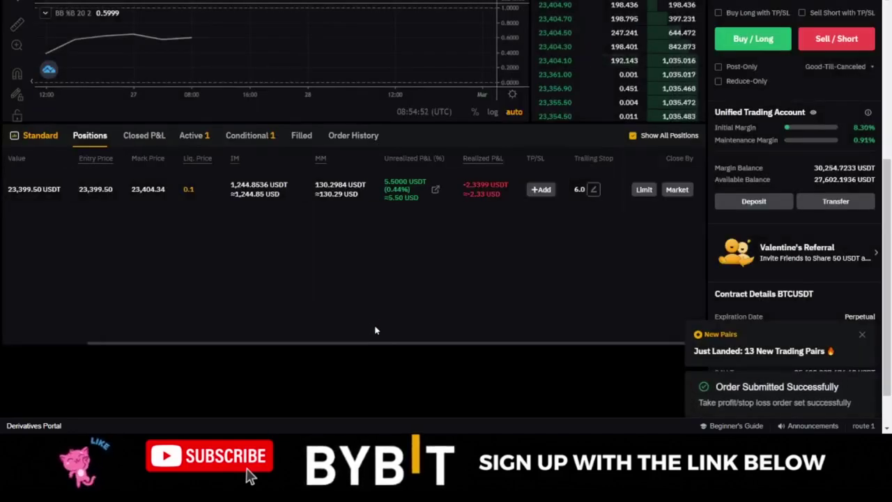
Examine how the trailing stop's conditional trigger price on the BTCUSDT chart follows the market price
scroll(374, 330, up, 5)
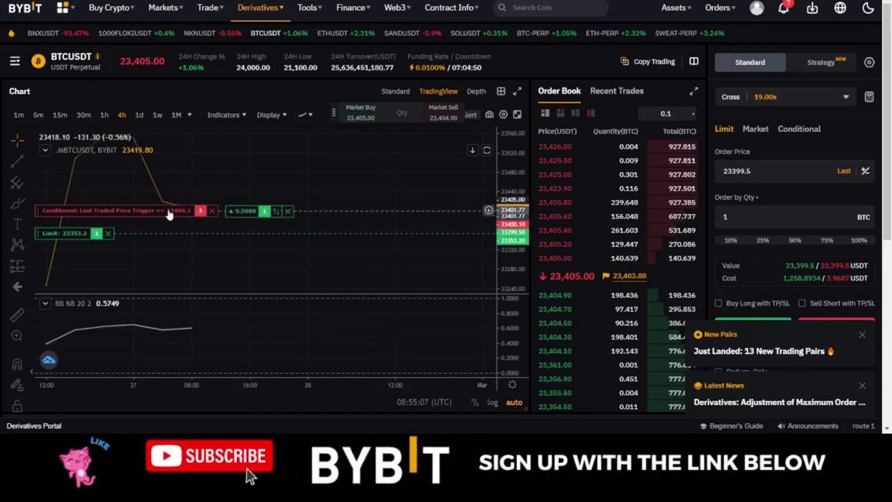
scroll(198, 226, up, 2)
scroll(198, 225, down, 3)
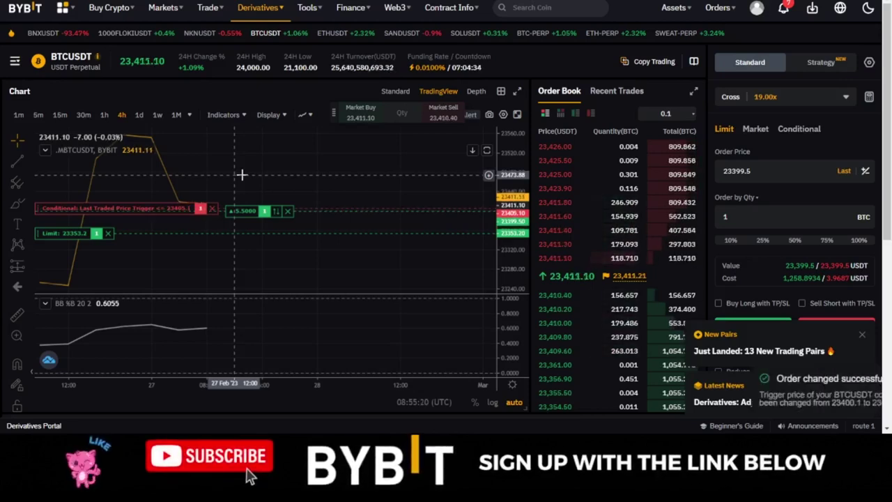
scroll(585, 323, down, 1)
scroll(585, 322, down, 5)
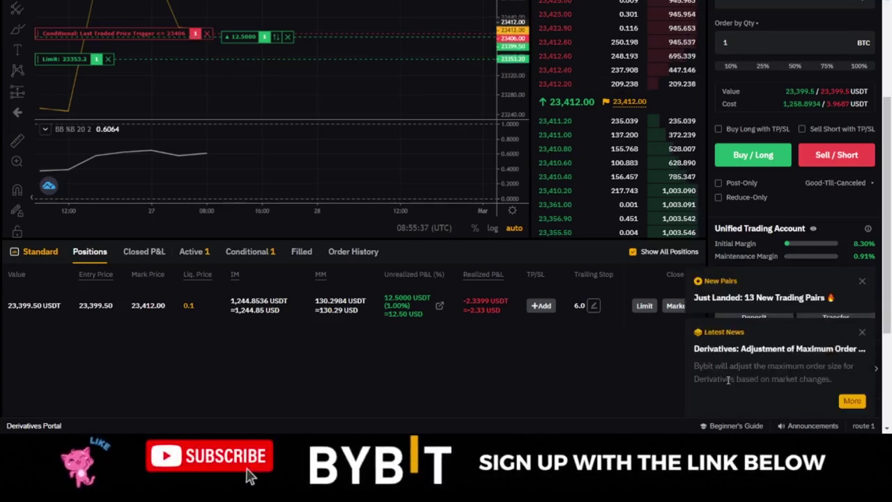
scroll(478, 386, up, 3)
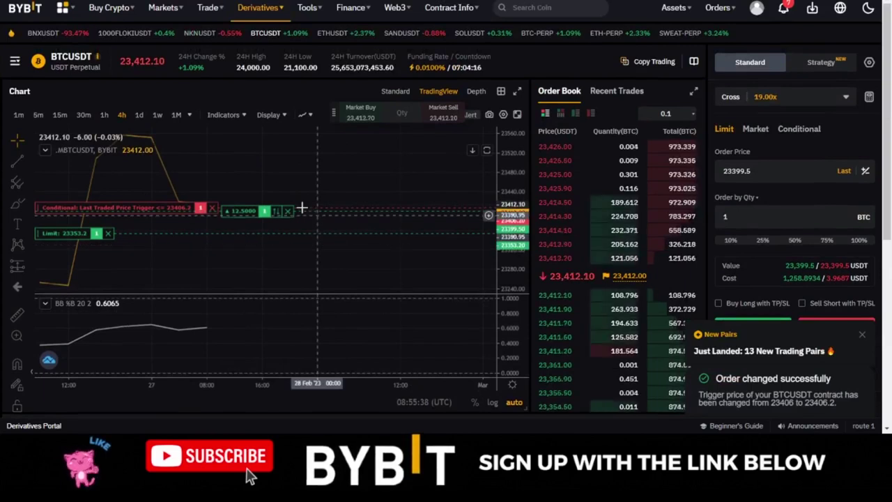
scroll(246, 241, up, 1)
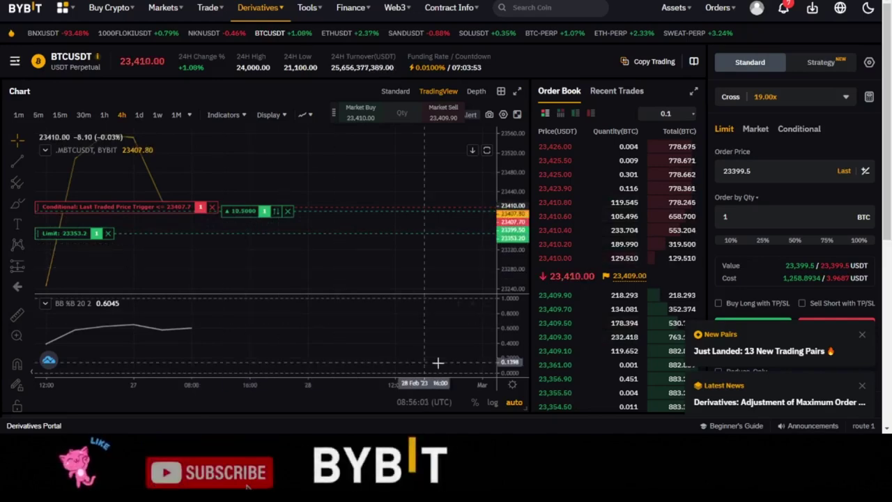
Check the BTCUSDT position's unrealized P&L and trailing stop against the chart, and recheck the list of open positions
scroll(263, 258, down, 2)
scroll(557, 402, down, 2)
scroll(557, 402, down, 2)
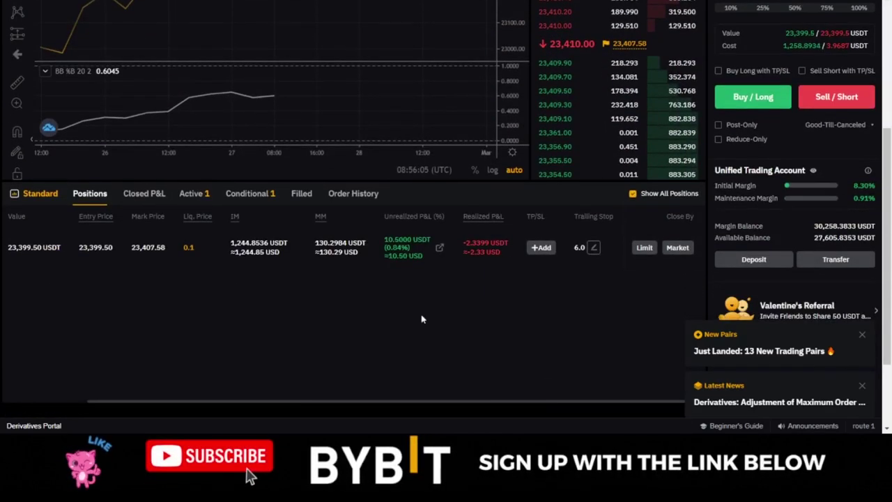
scroll(442, 330, up, 4)
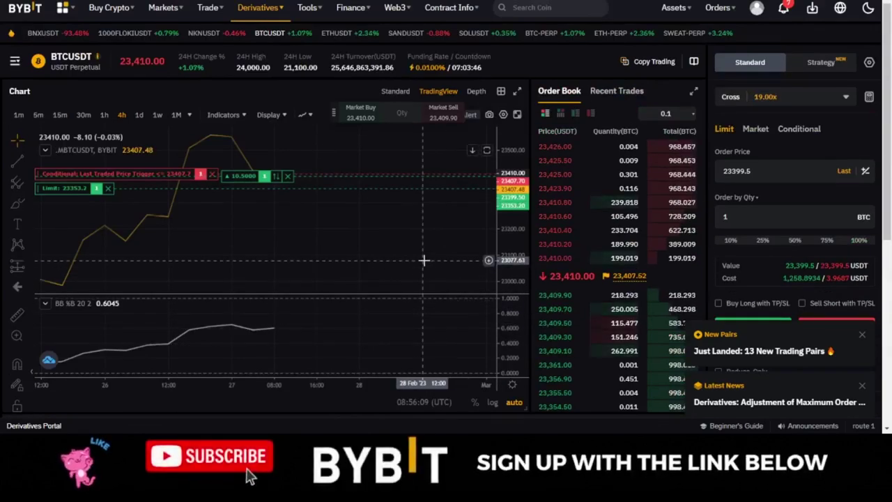
scroll(589, 309, down, 1)
scroll(589, 308, up, 1)
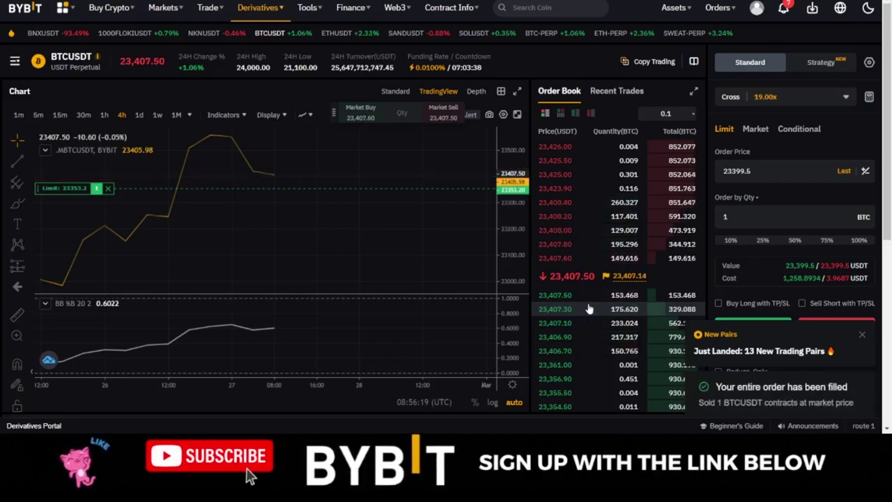
scroll(552, 352, down, 3)
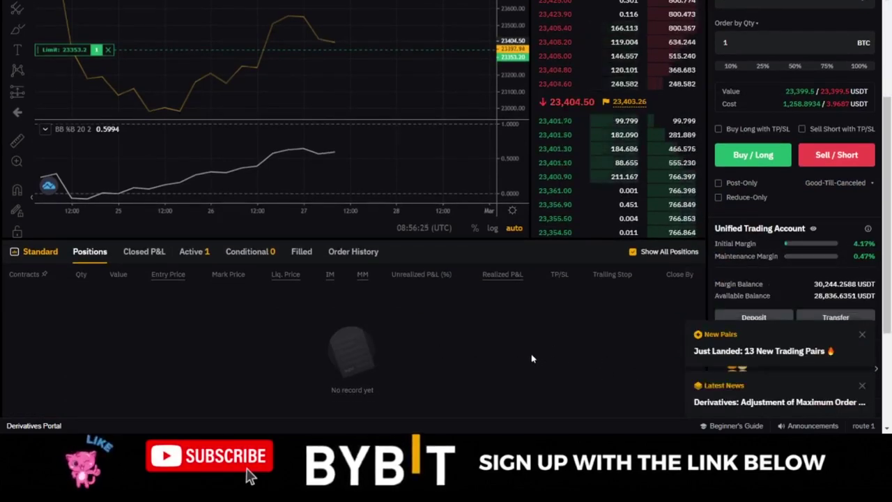
scroll(533, 358, up, 3)
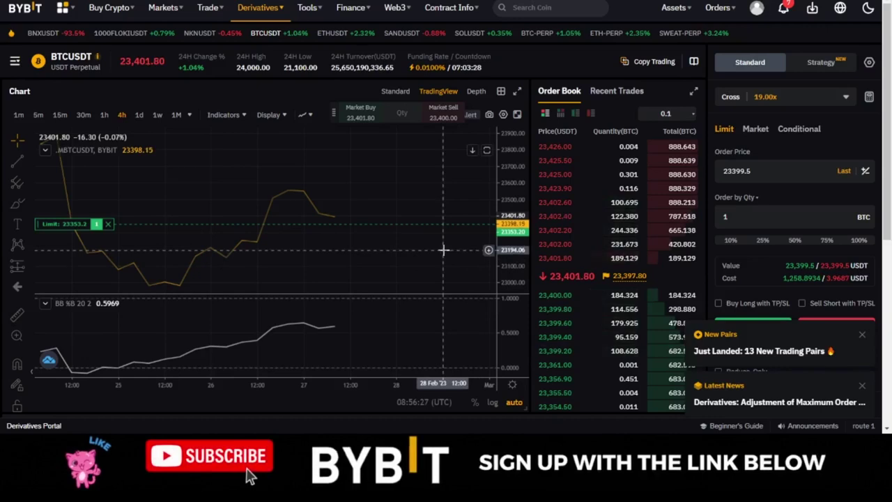